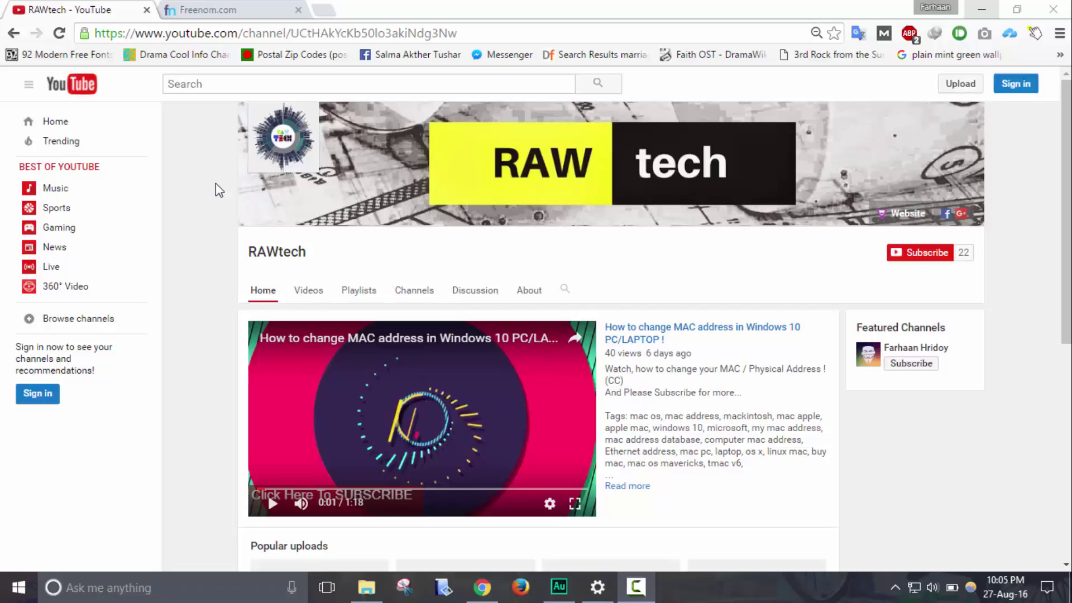
Switch to the Freenom.com tab to show its free-domain search homepage
click(186, 6)
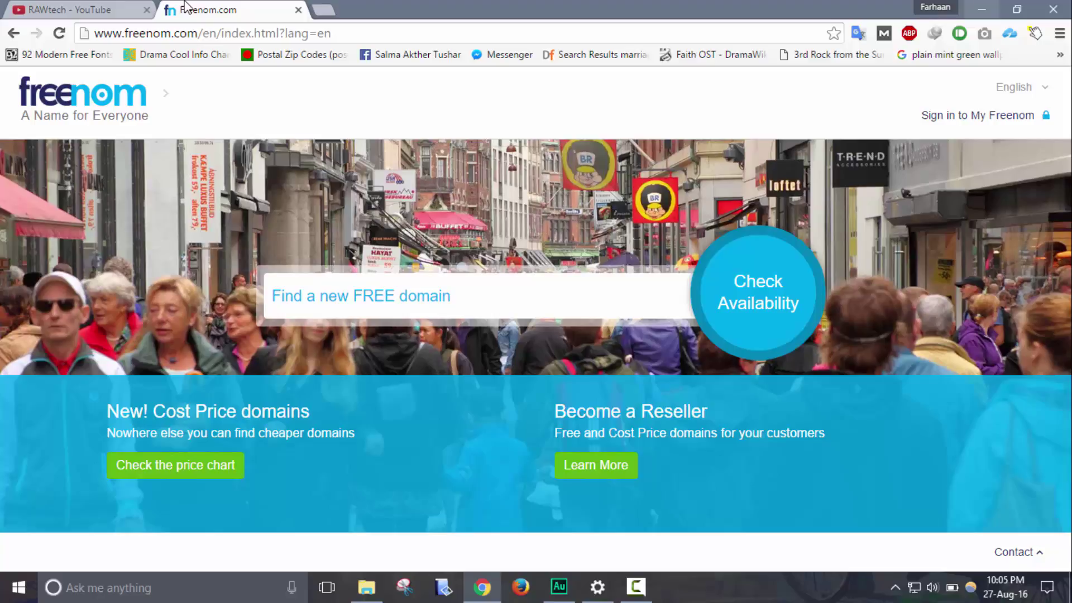
Search for rawtech.gq and confirm it is available free, with 1 domain in the cart
click(372, 299)
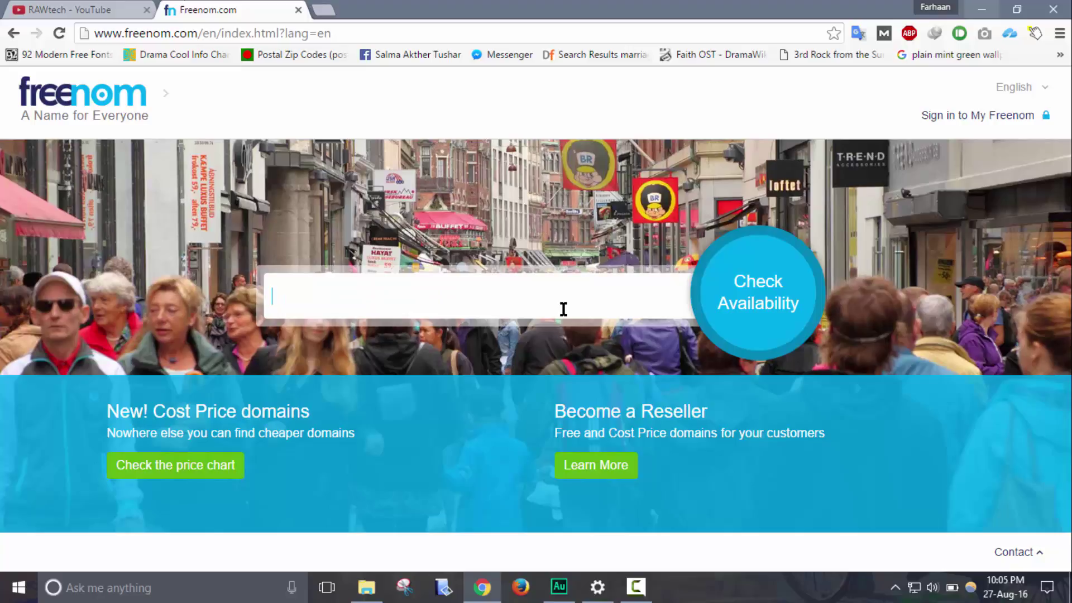
text(raw)
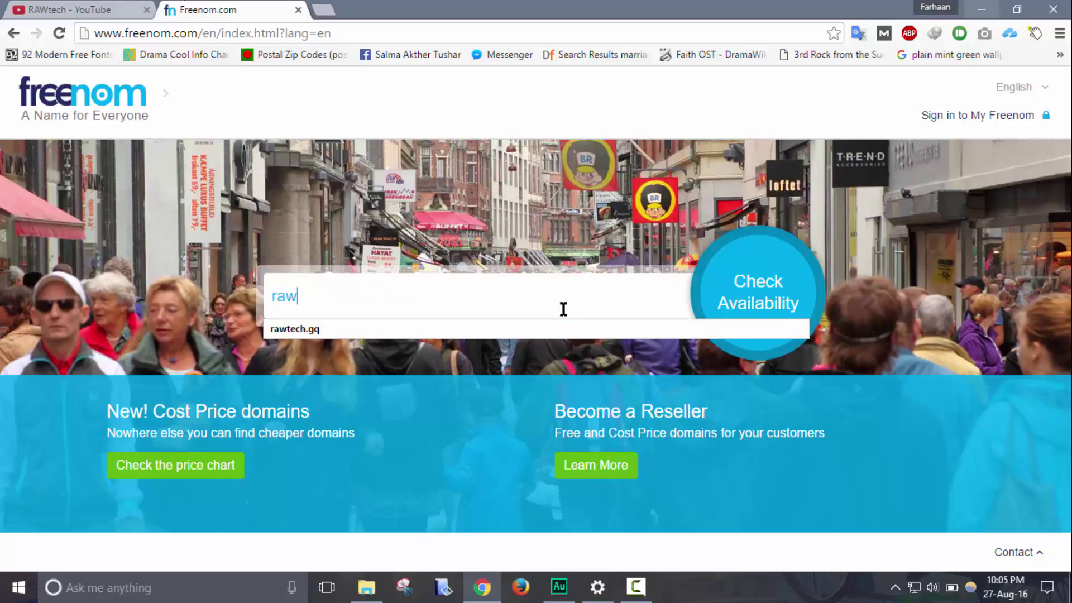
key(Down)
key(Return)
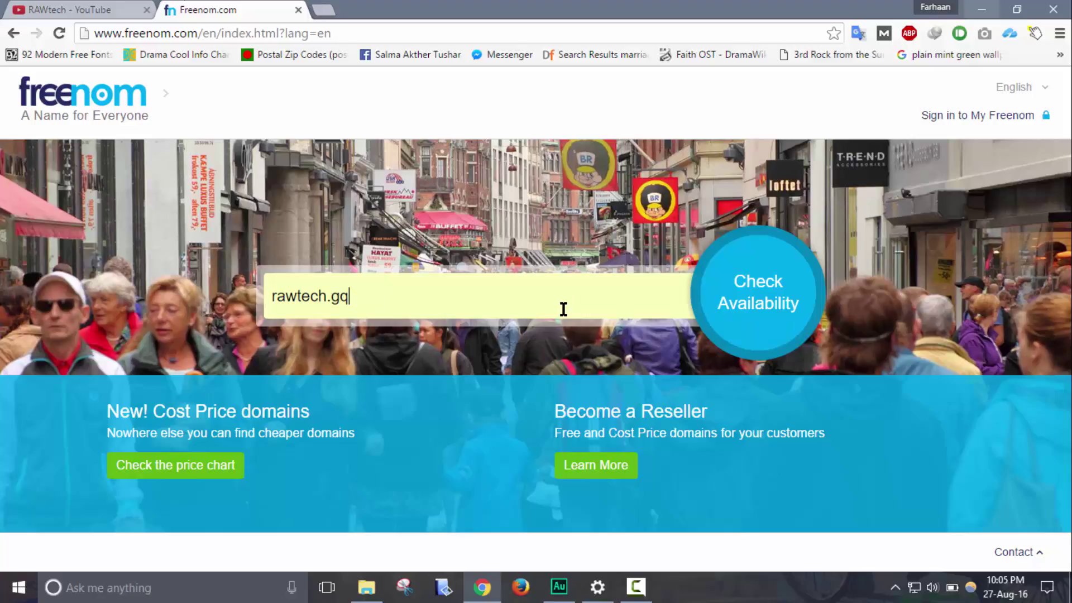
click(751, 314)
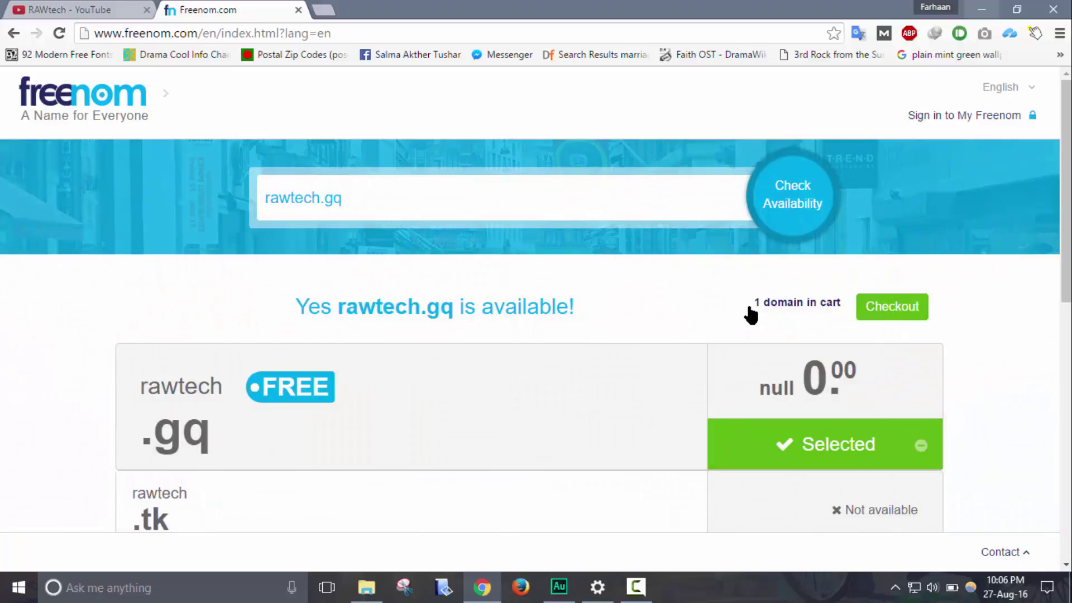
Check out rawtech.gq with the 12 Months @ FREE registration period
click(909, 306)
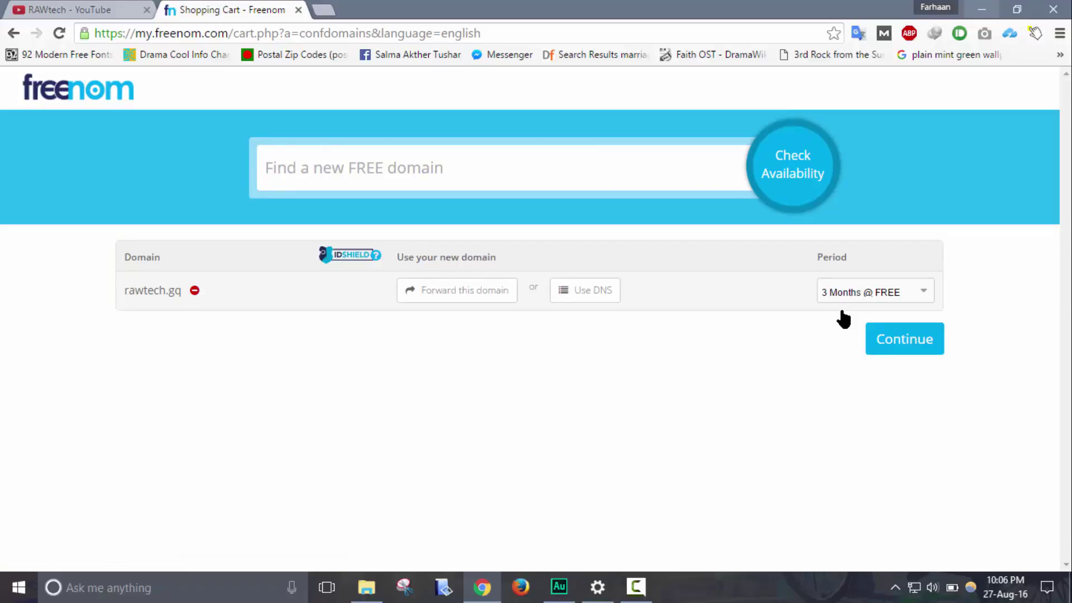
click(865, 301)
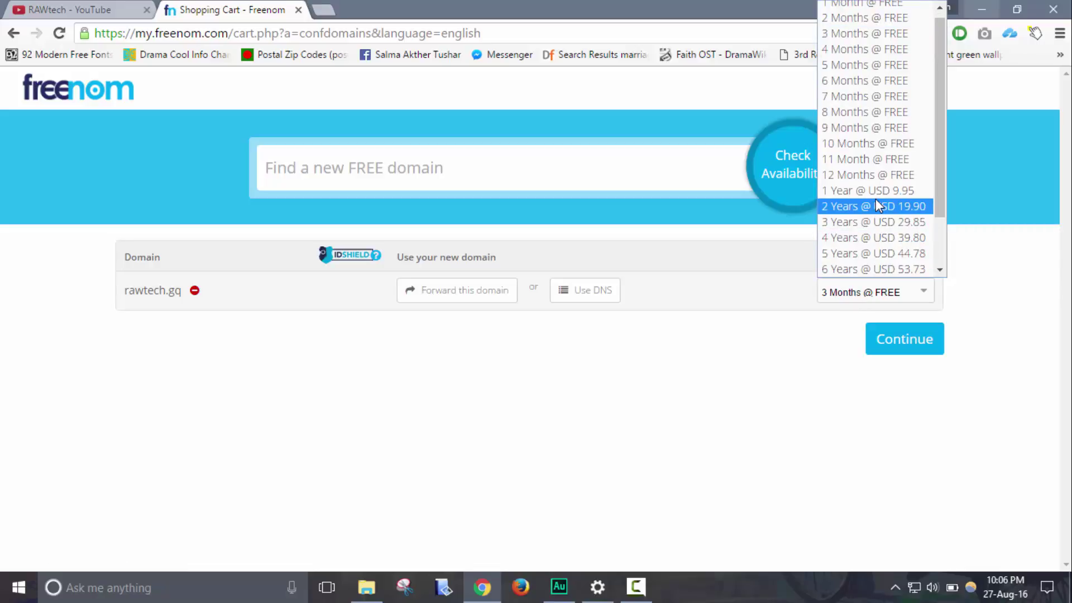
click(866, 176)
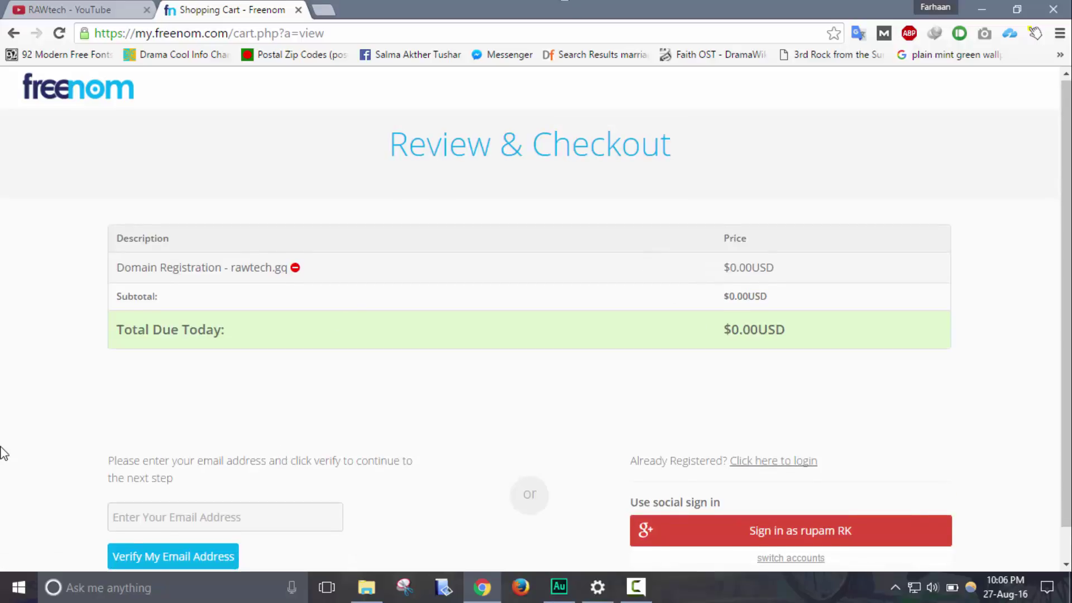
Enter the contact e-mail address and submit it for verification
scroll(3, 452, down, 1)
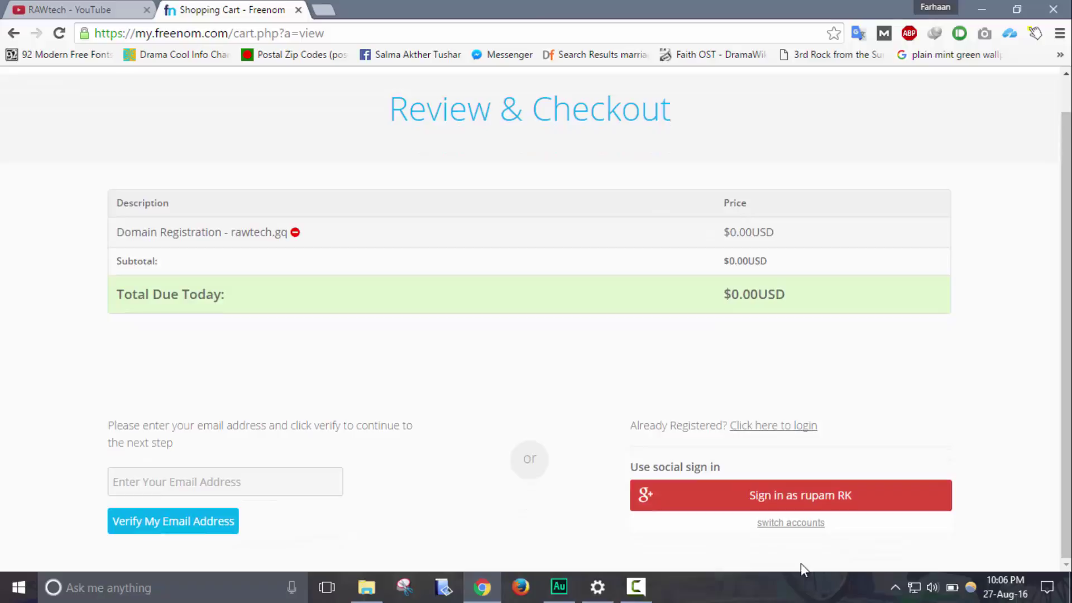
click(787, 524)
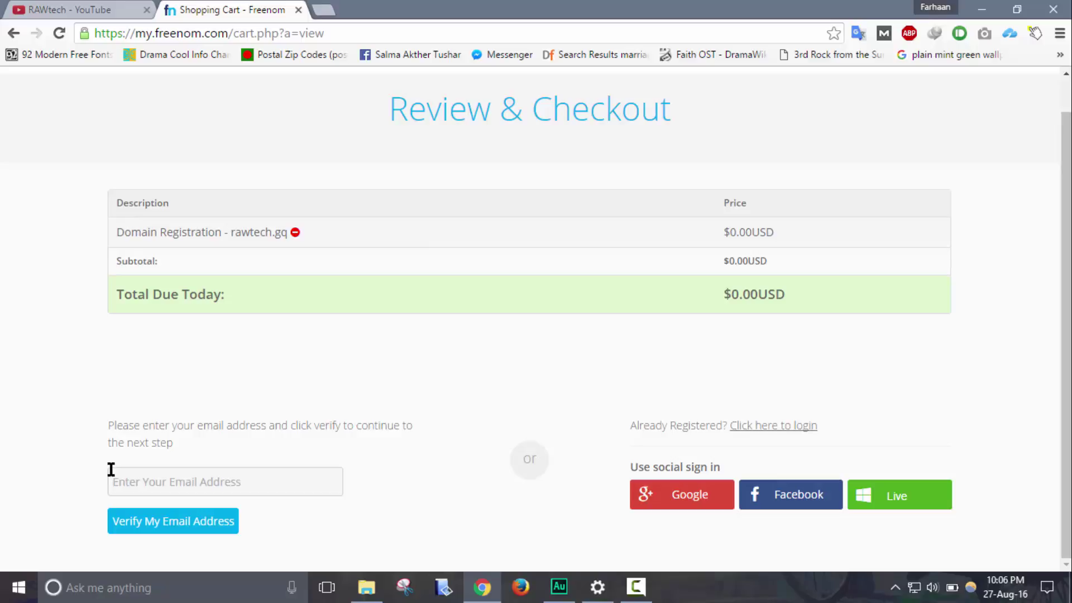
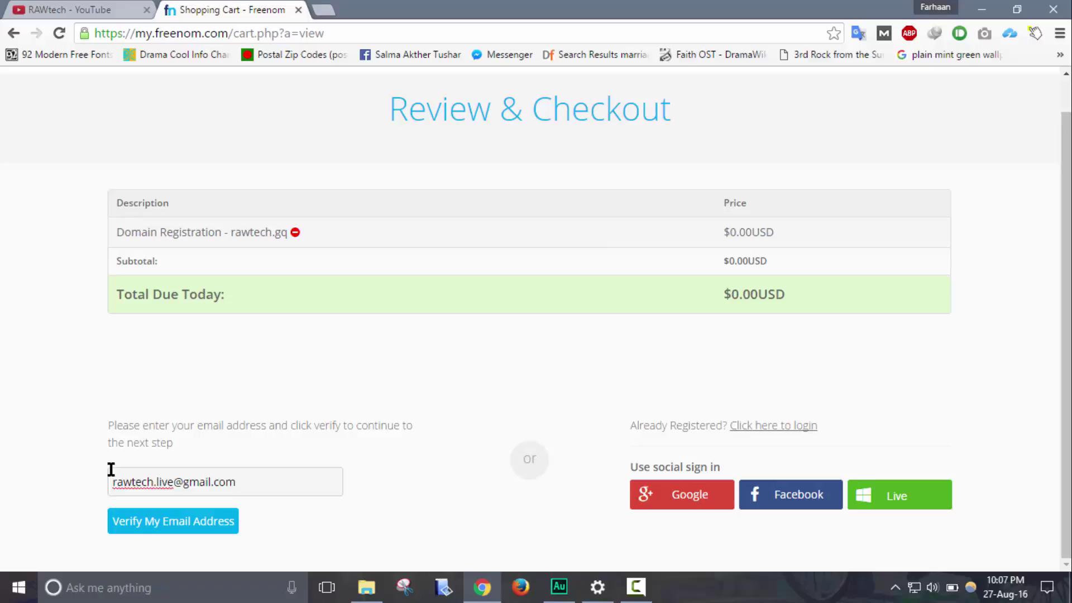
click(159, 528)
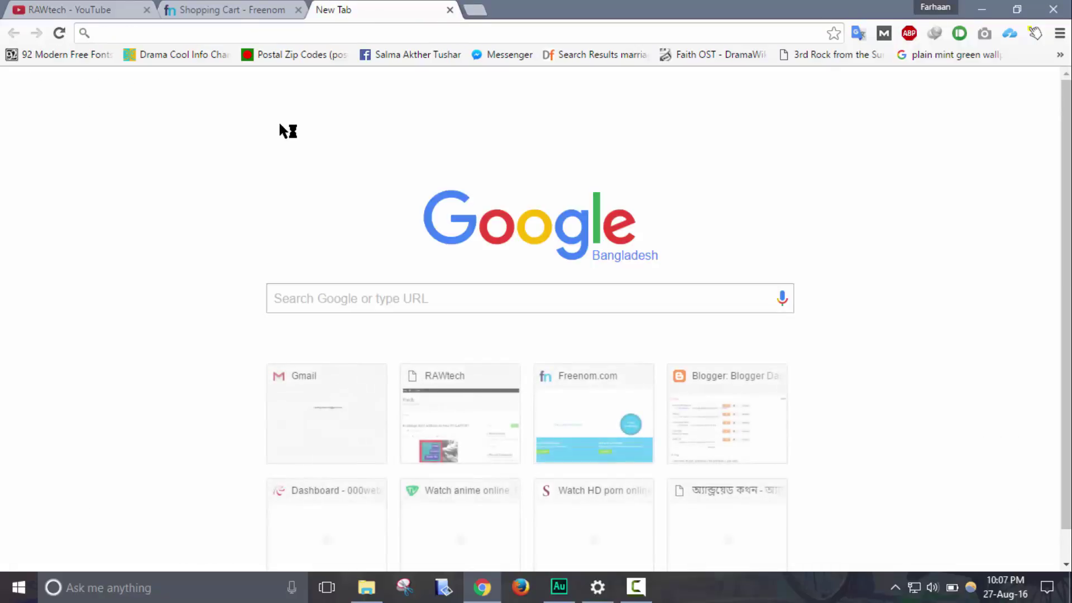
Load gmail.com in the new tab, checking back on the Freenom checkout while it loads
text(g)
key(Return)
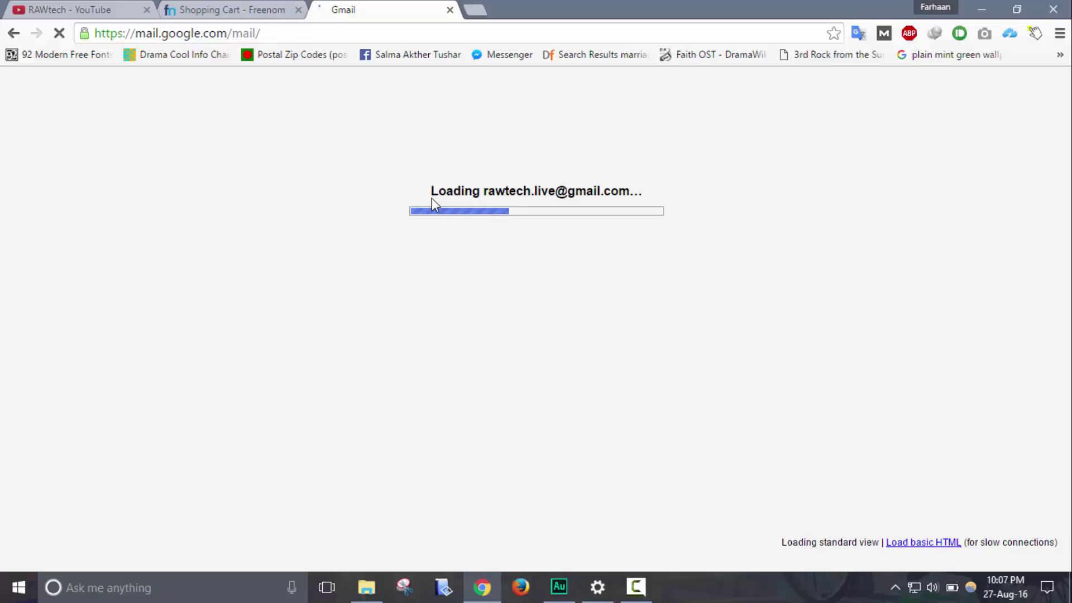
click(226, 8)
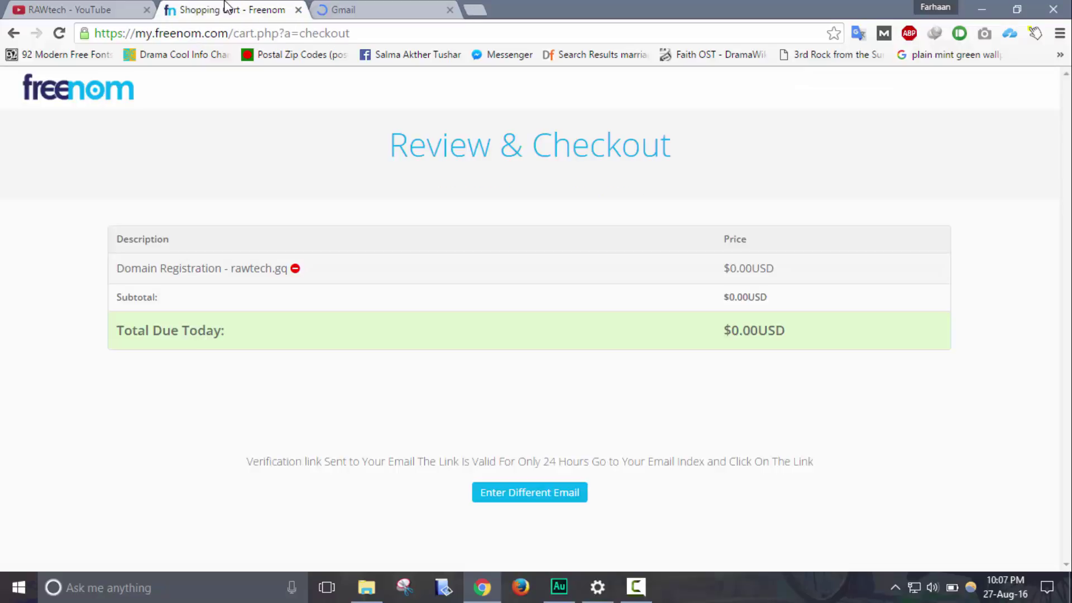
click(416, 8)
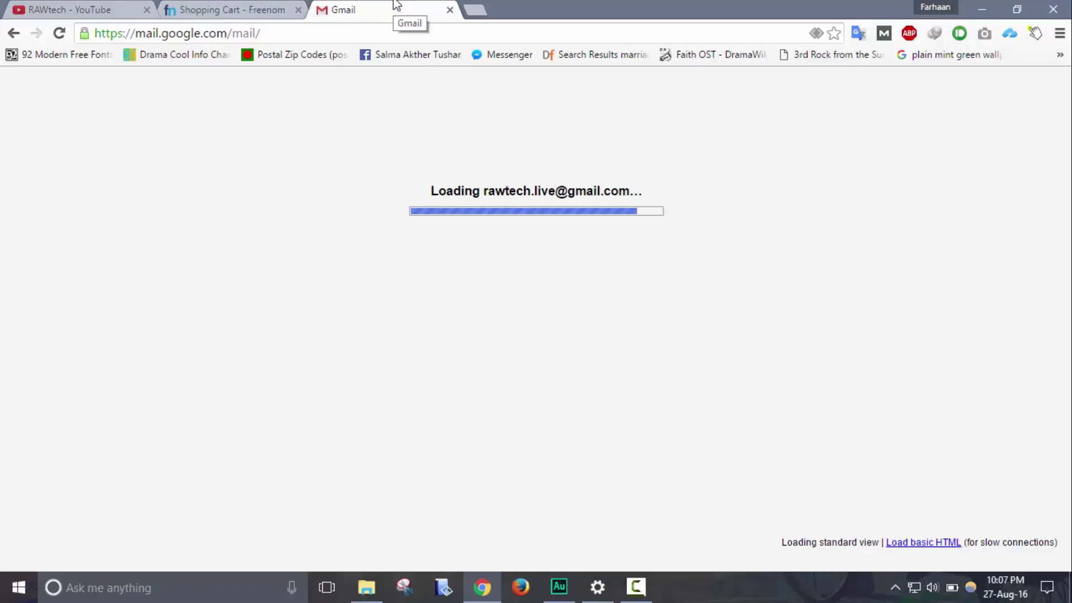
click(237, 5)
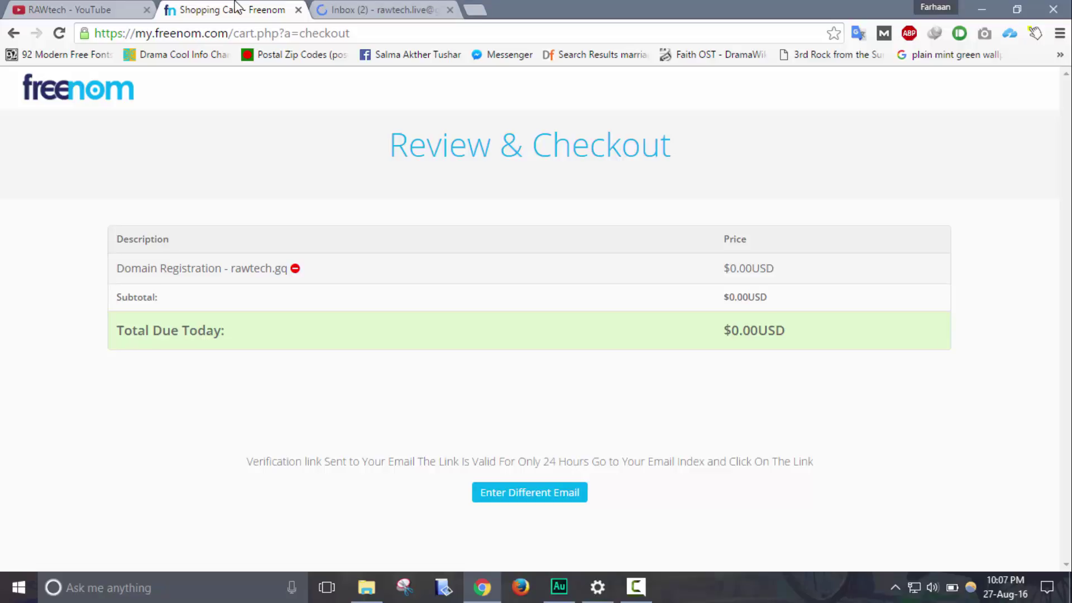
Dismiss Gmail's welcome dialog and follow the Freenom Email Verification message's link
click(432, 9)
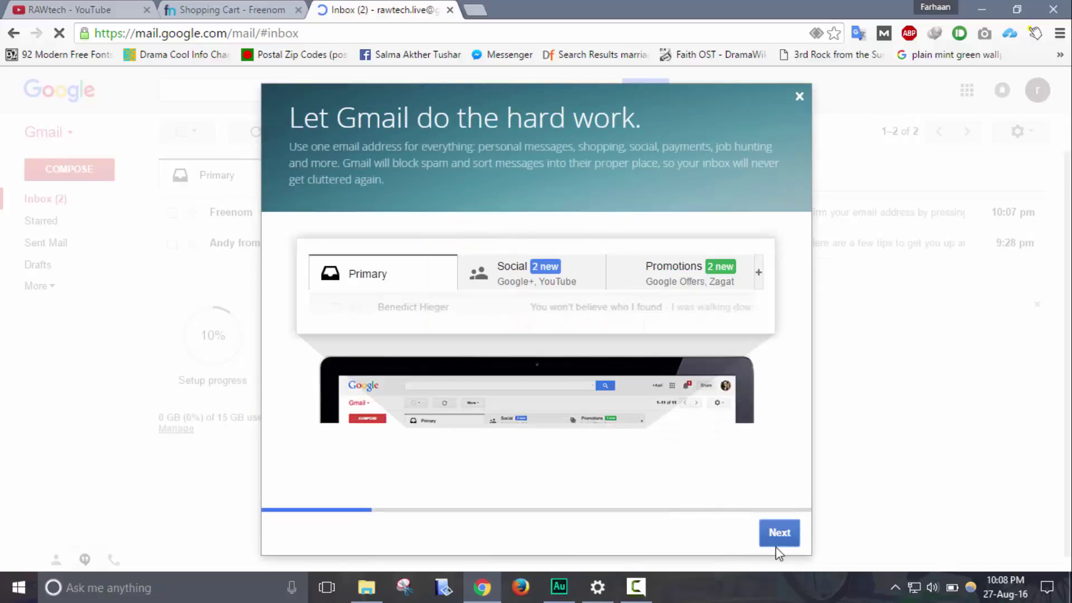
click(805, 96)
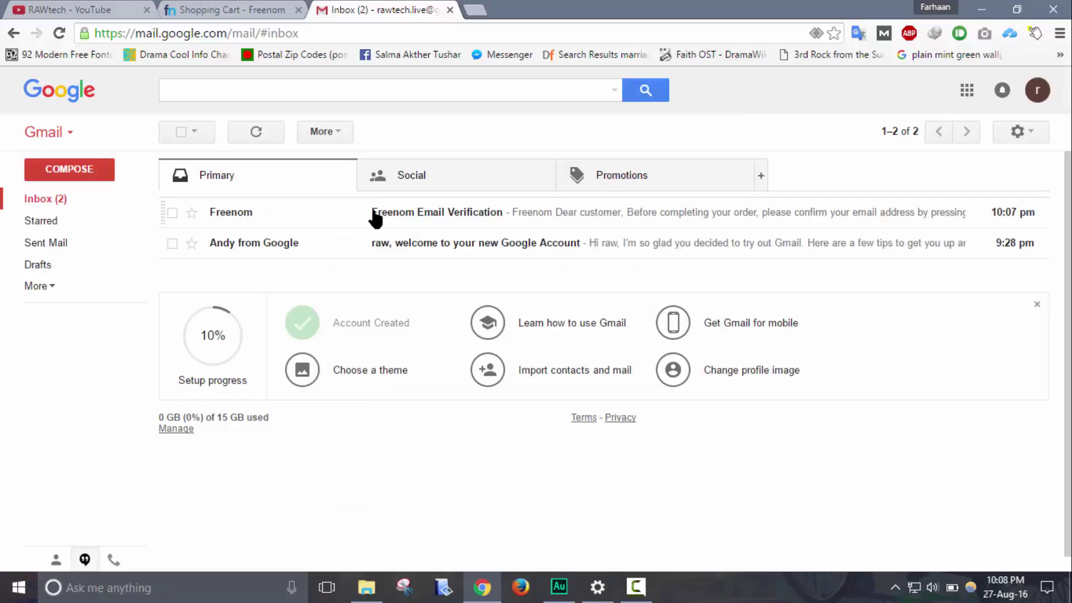
click(272, 225)
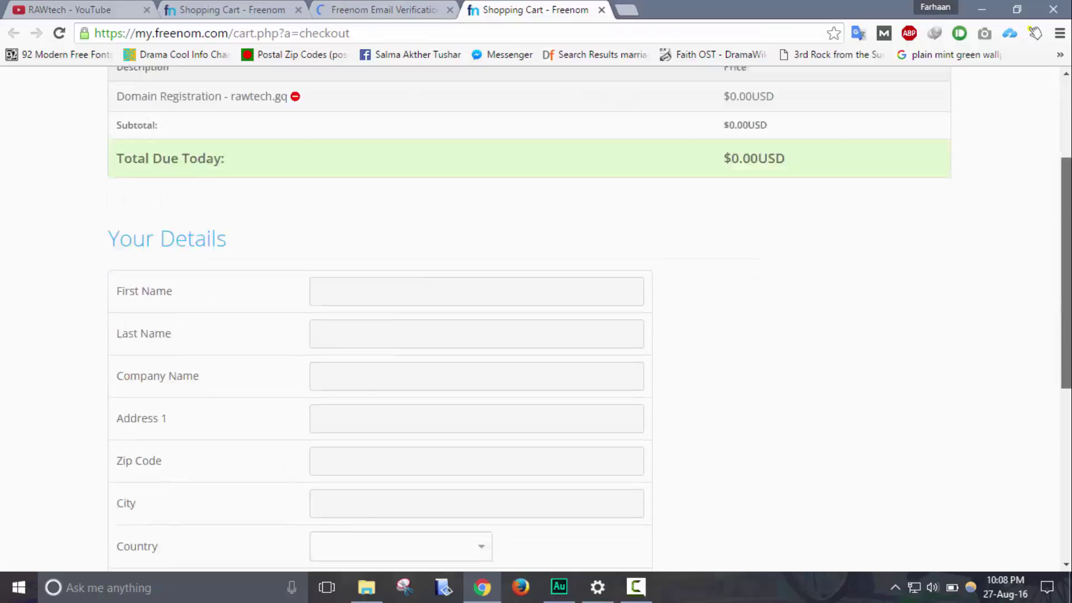
Fill in the first and last name fields and company name RAWtech
scroll(800, 215, down, 2)
scroll(800, 215, down, 1)
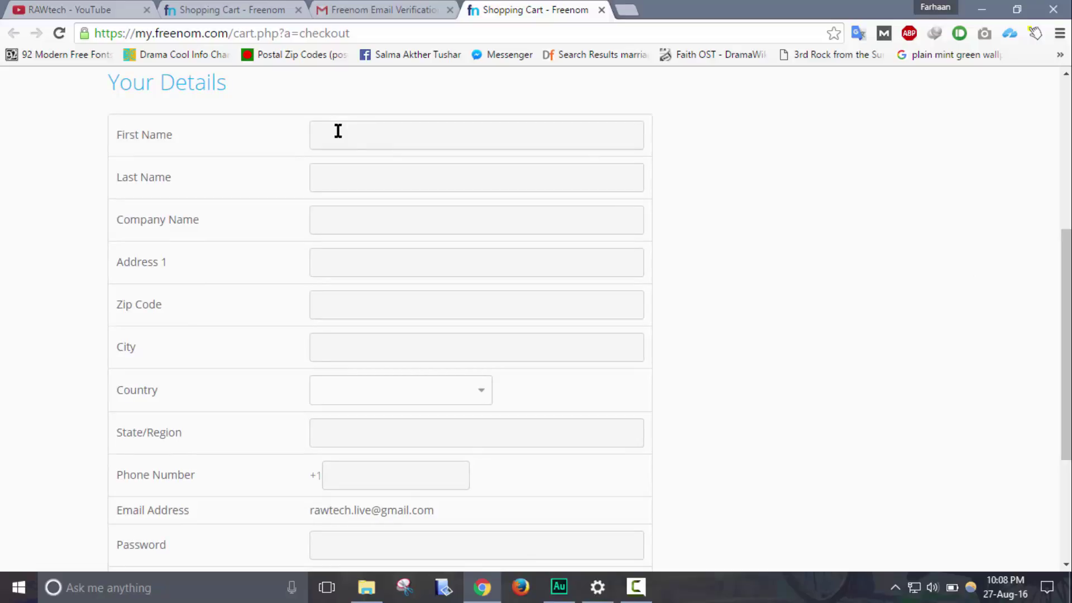
click(372, 129)
text(Raw)
click(367, 177)
text(tech)
click(368, 228)
text(RAWtech)
Autofill the saved address and set the state/region to Dhaka
click(357, 263)
text(h)
key(Down)
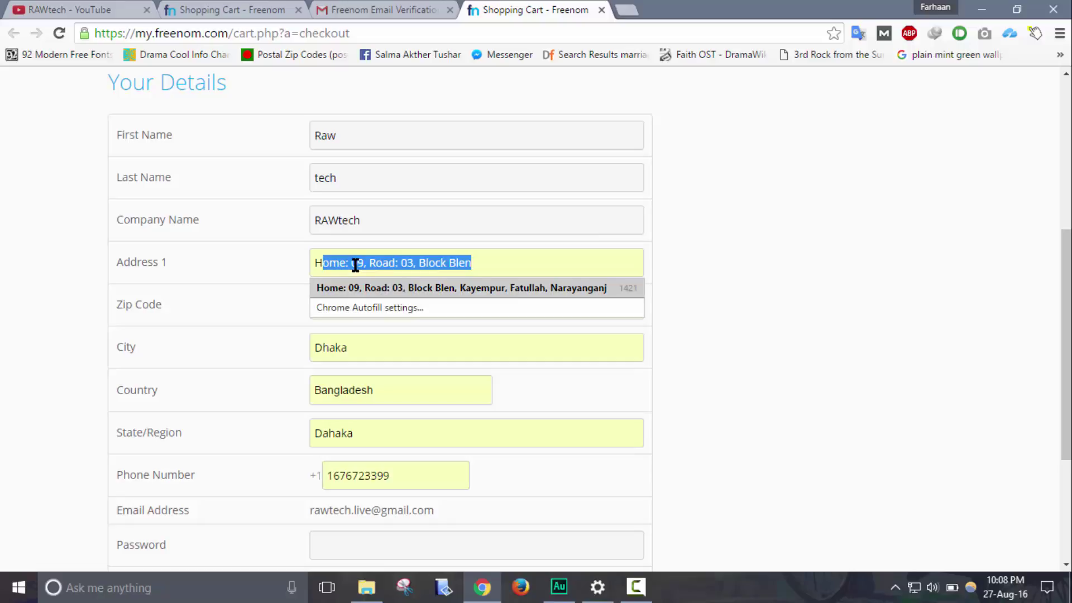
key(Return)
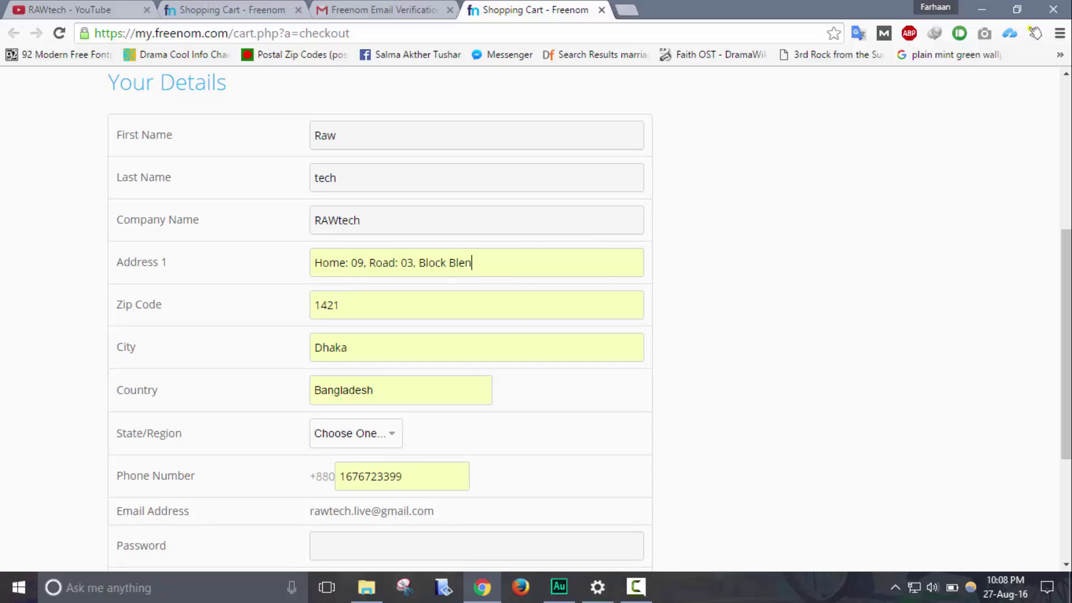
scroll(689, 354, down, 3)
click(351, 296)
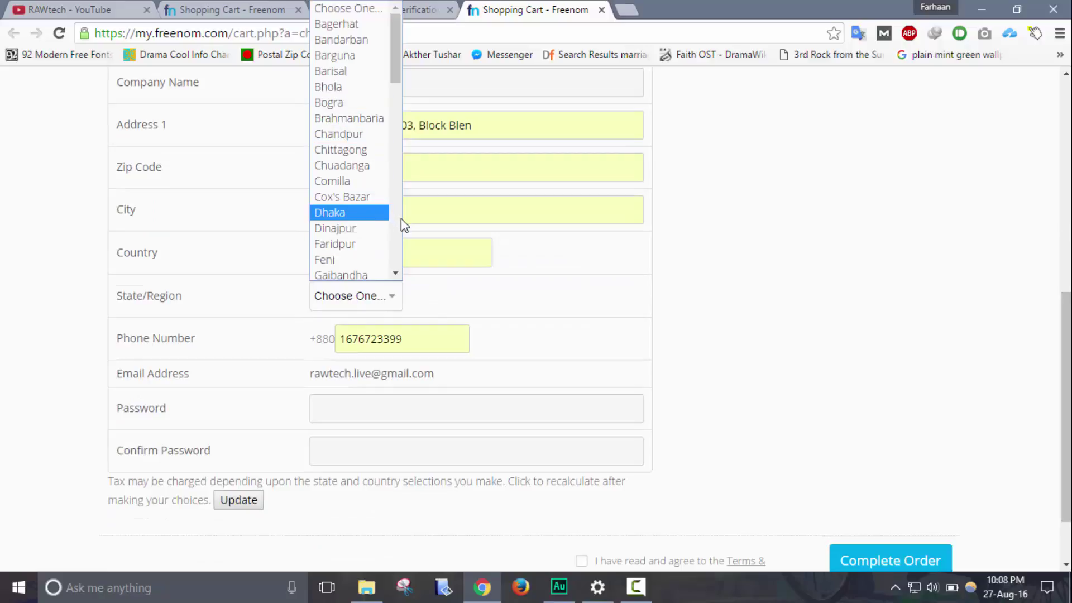
scroll(390, 218, down, 5)
scroll(396, 58, up, 4)
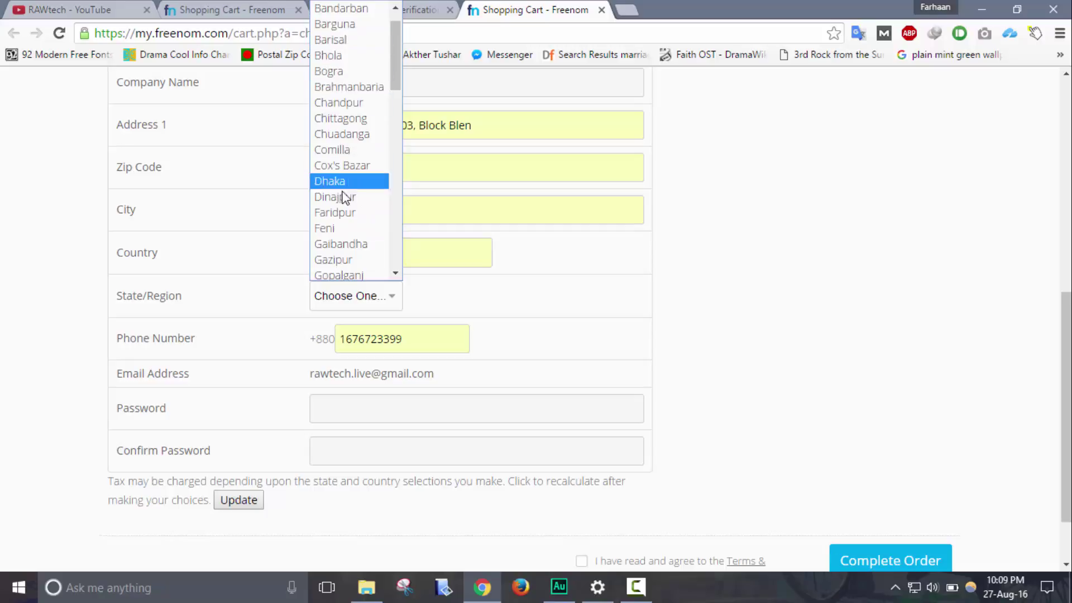
click(342, 184)
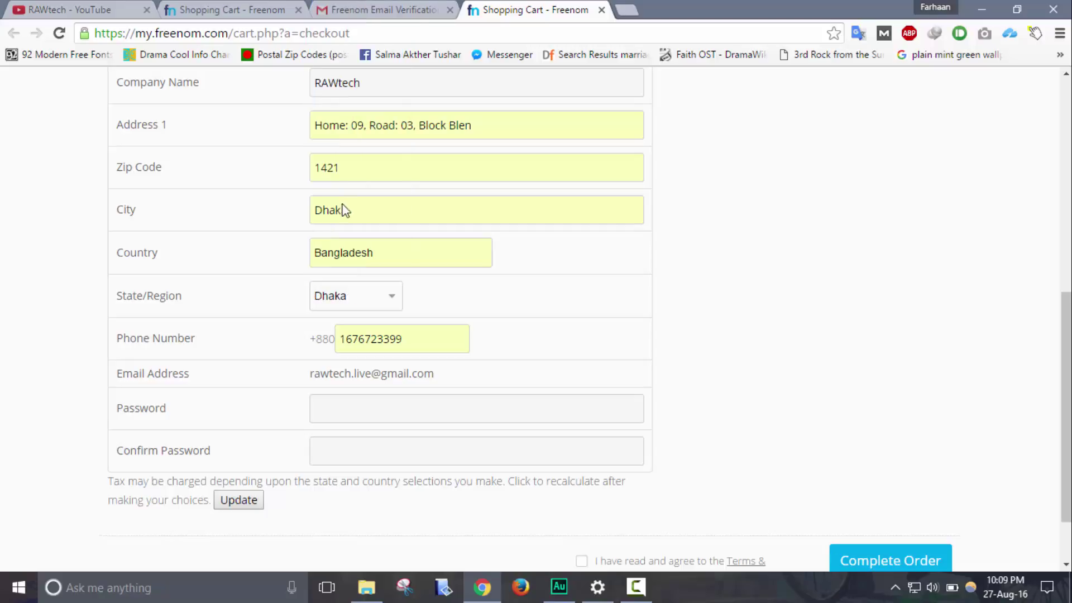
Enter the account password and confirm it
click(358, 413)
text(•••••••••••)
click(472, 447)
text(•••••••••••)
scroll(1066, 425, down, 1)
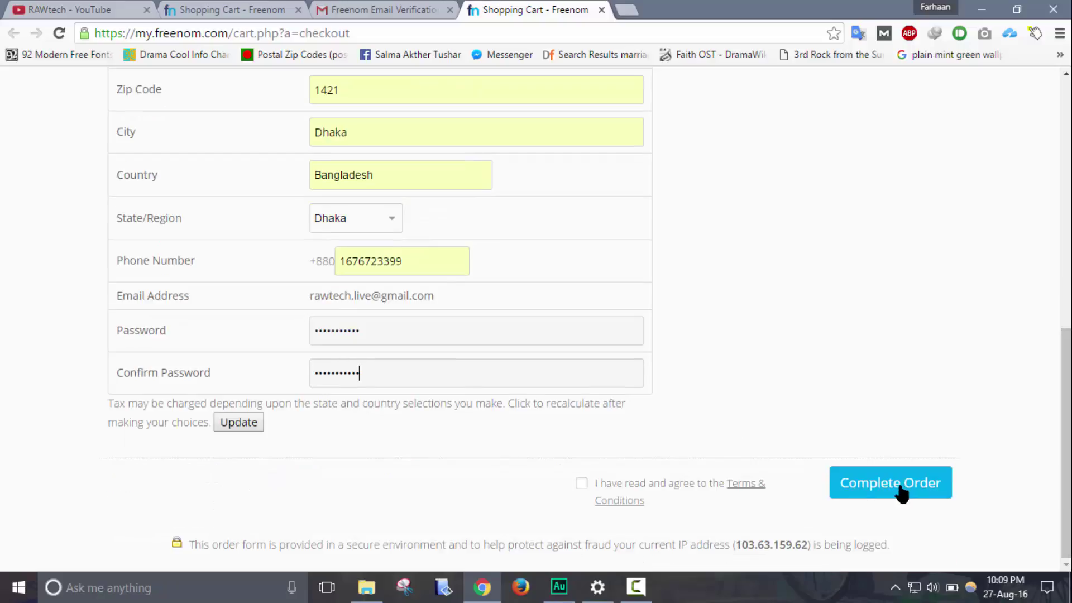
Accept the terms, complete the order, and go to Domains > My Domains
click(583, 487)
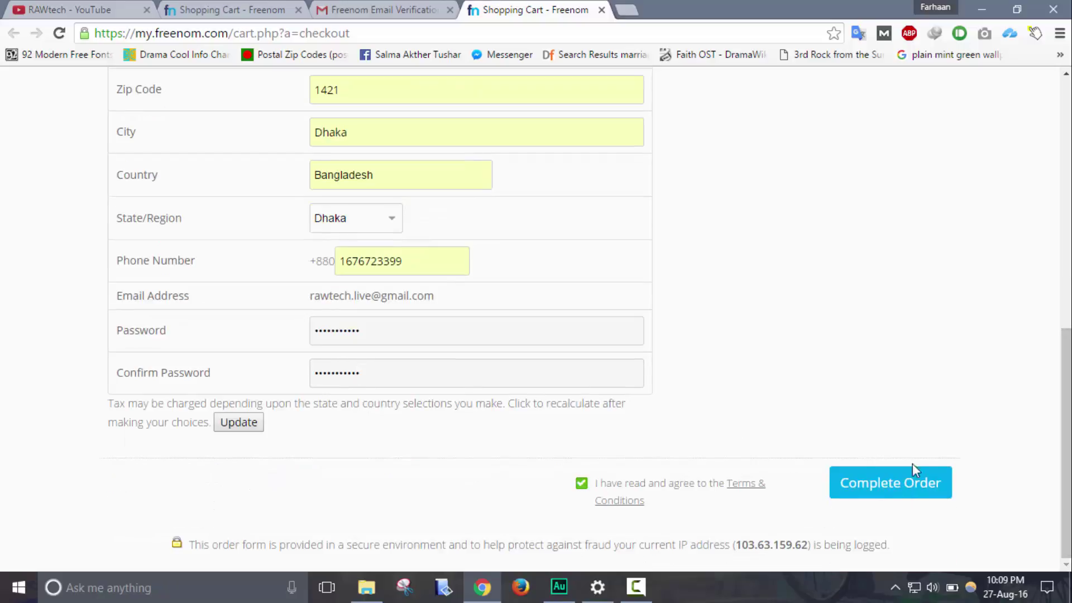
click(937, 484)
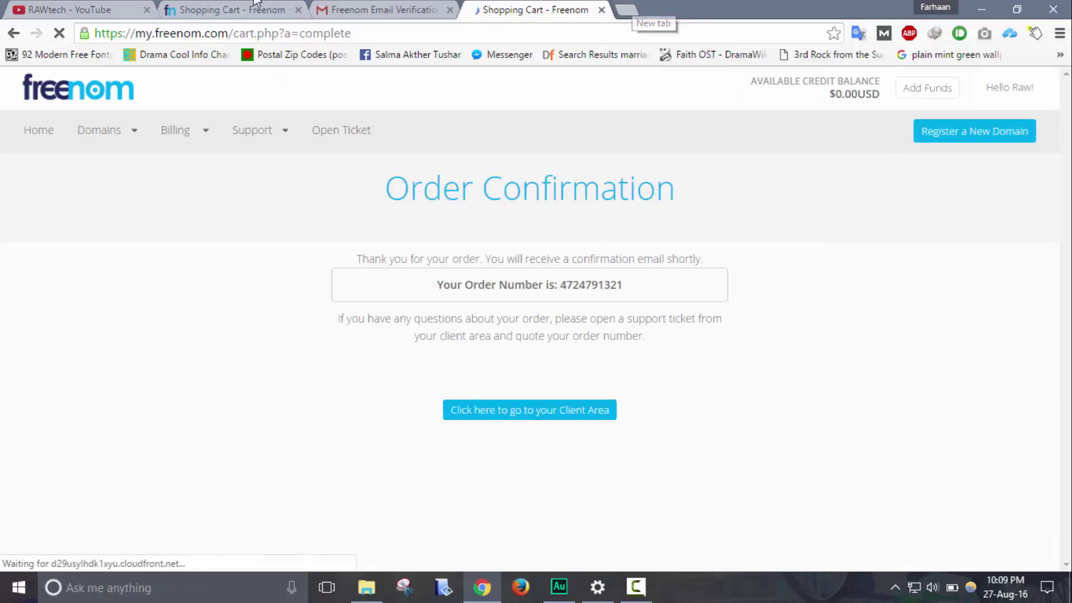
mouse_move(101, 182)
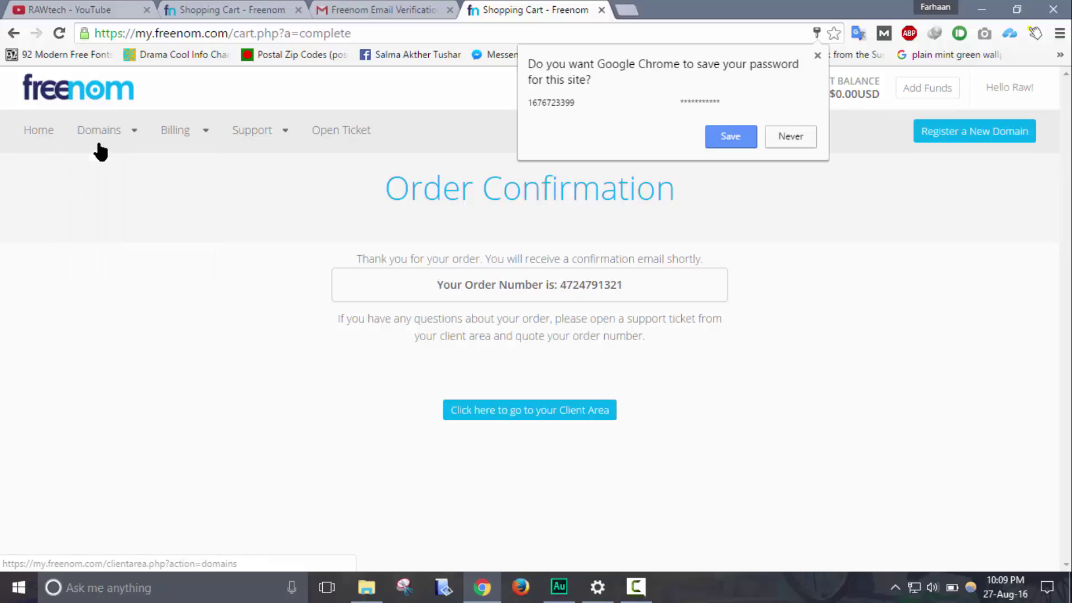
click(105, 170)
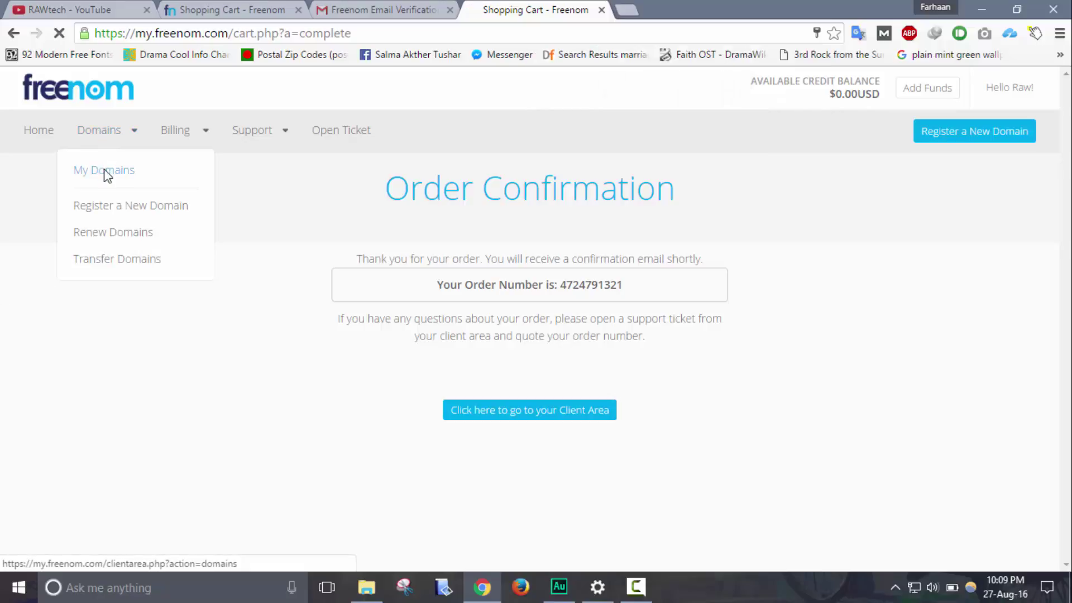